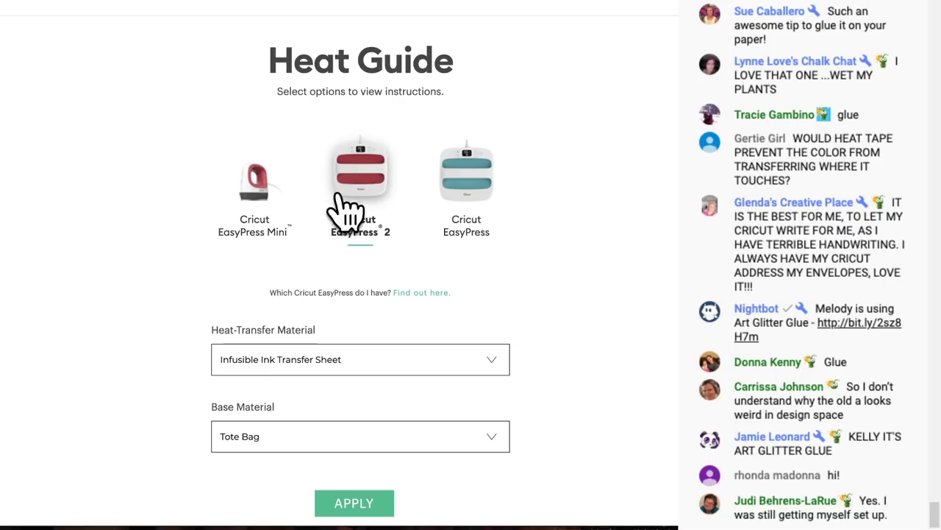
Step: Choose Infusible Ink Transfer Sheet as the heat-transfer material and Tote Bag as the base material for the Cricut EasyPress 2
click(347, 360)
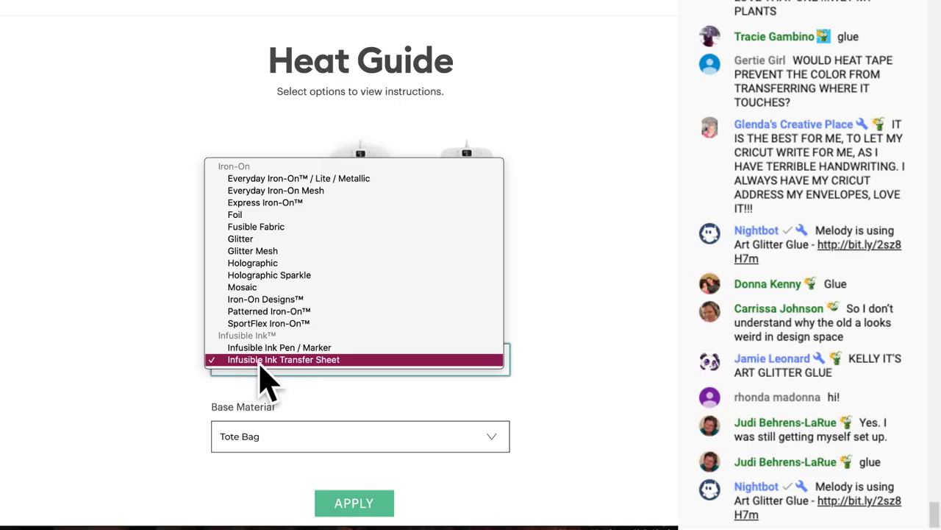
click(262, 363)
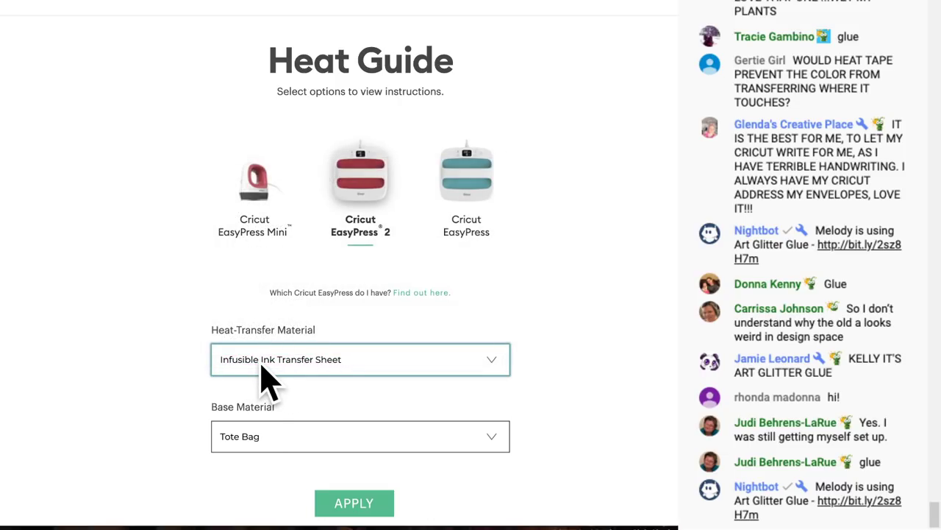
click(329, 447)
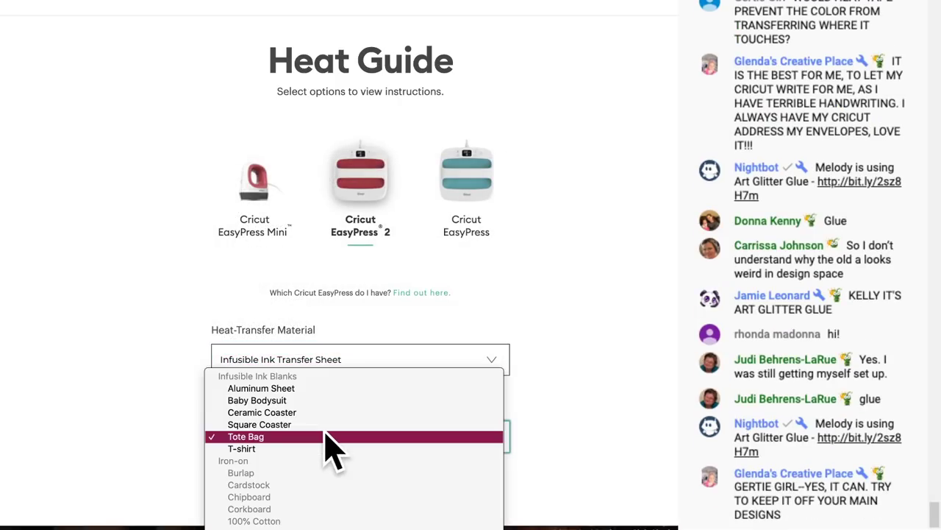
click(274, 437)
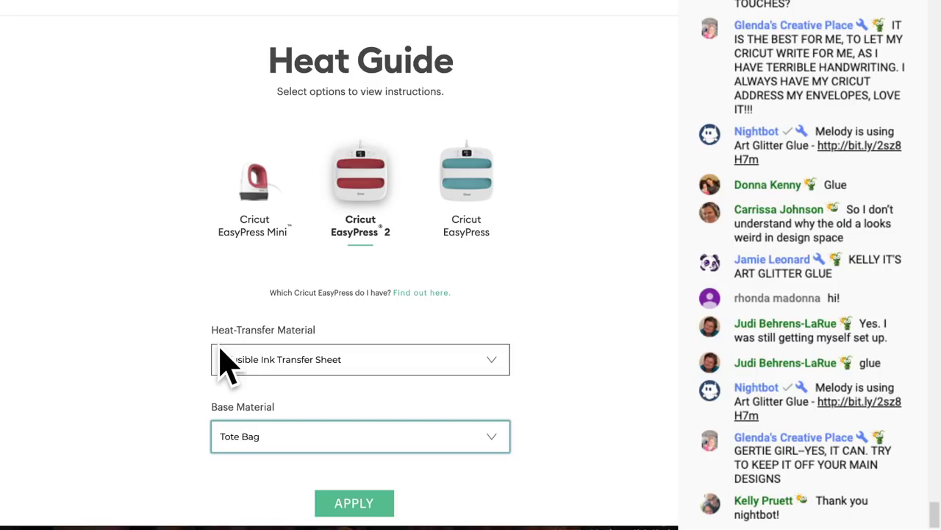
click(304, 375)
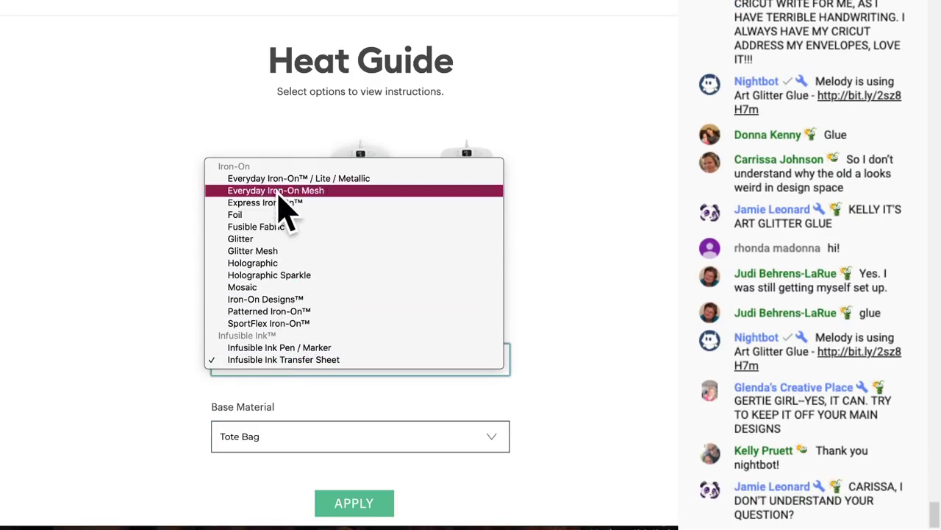
click(298, 364)
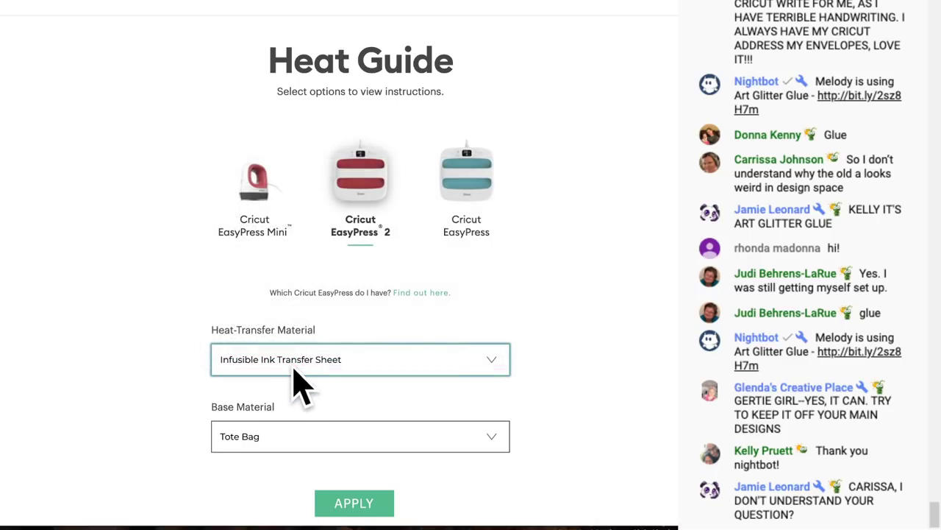
click(272, 442)
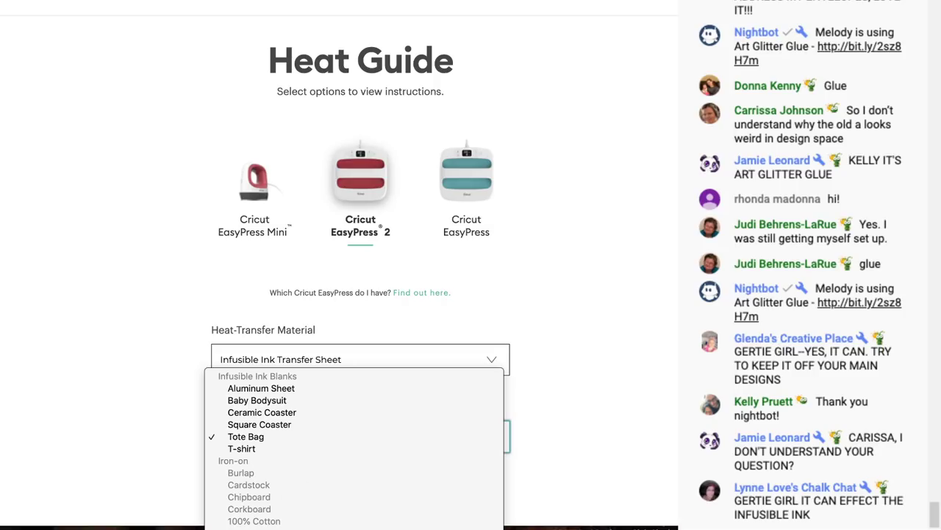
click(250, 437)
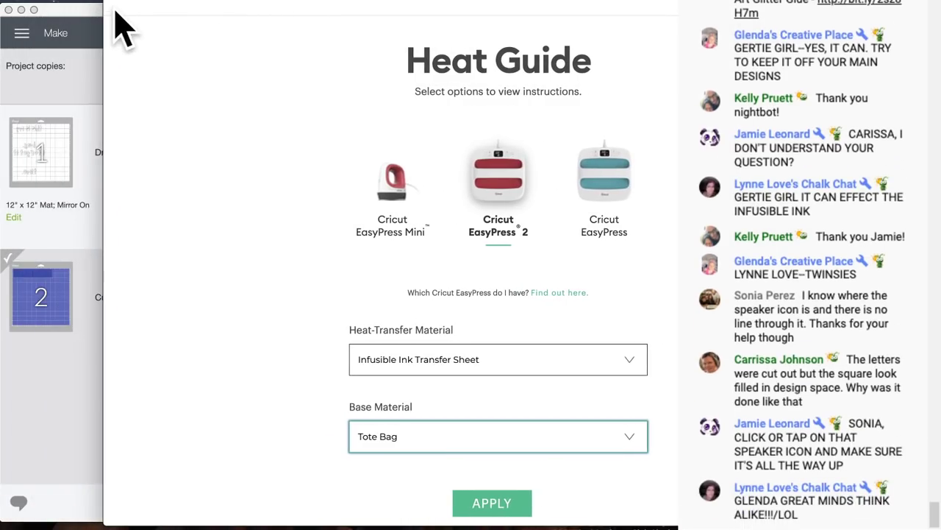
Step: Switch to Cricut Design Space, cancel the cut in progress, and display the second mat with the mirrored ALDI pieces
click(92, 10)
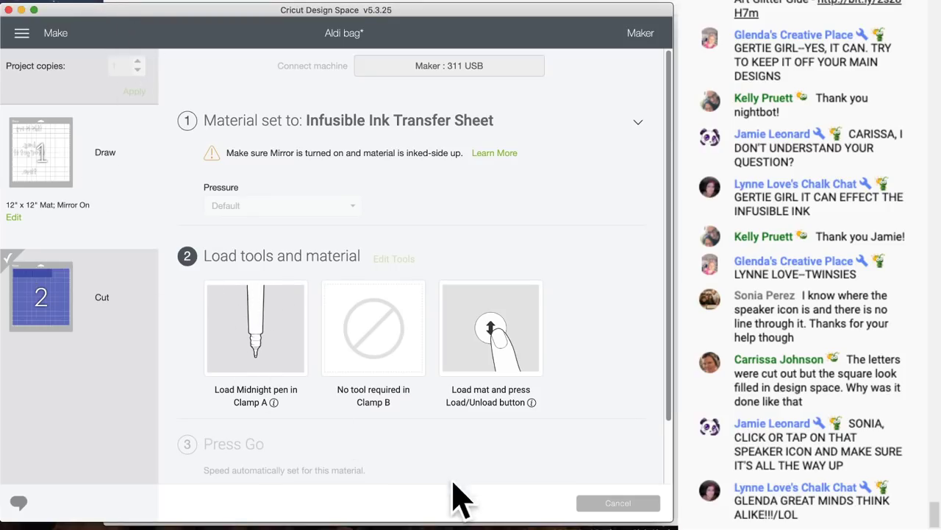
click(609, 503)
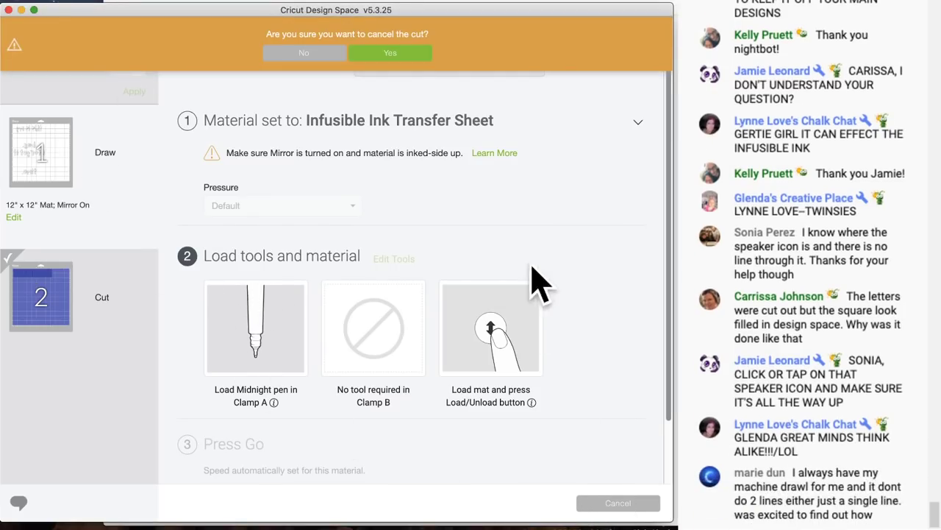
click(390, 55)
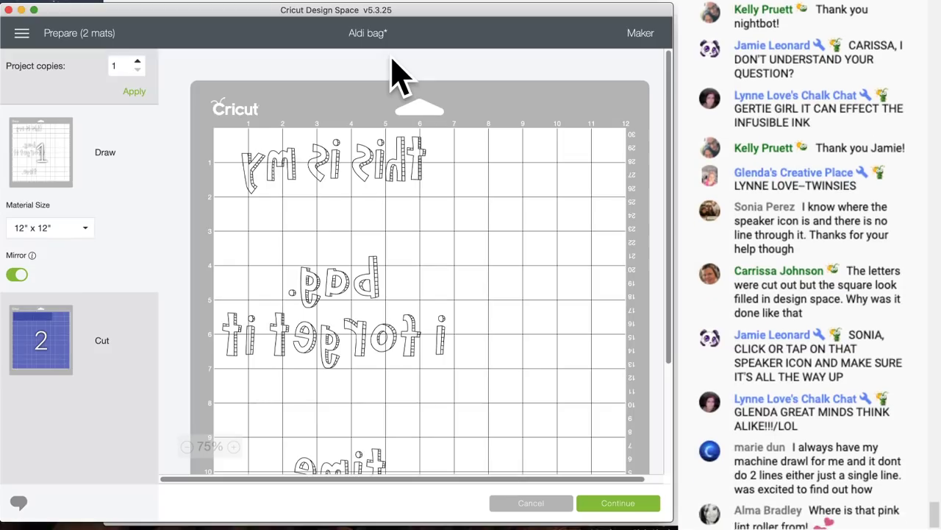
click(38, 359)
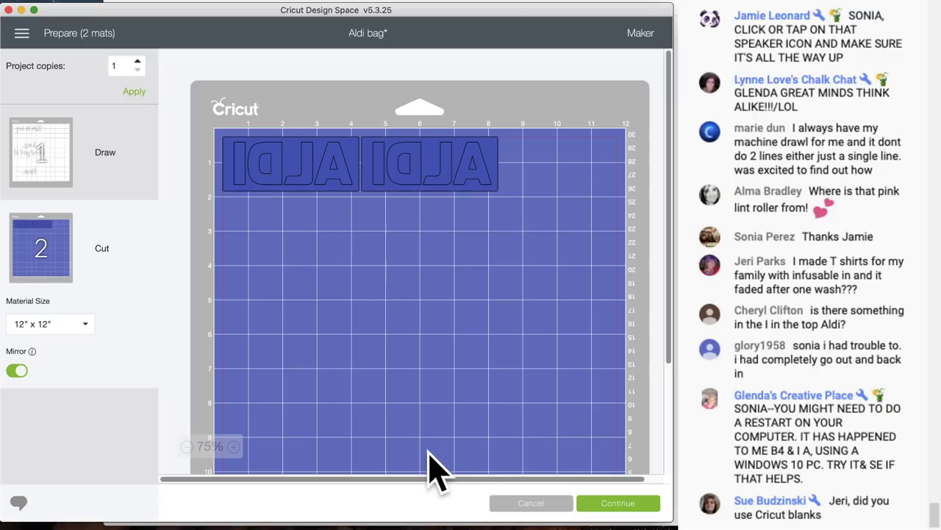
Step: Return to the Heat Guide and apply the selected Infusible Ink and tote bag options to get the pressing instructions
key(super+Tab)
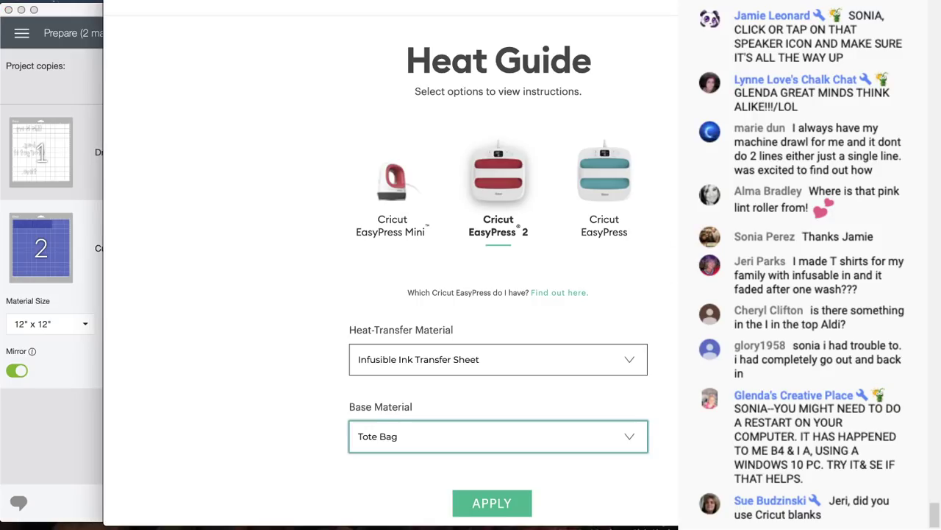
scroll(487, 351, down, 3)
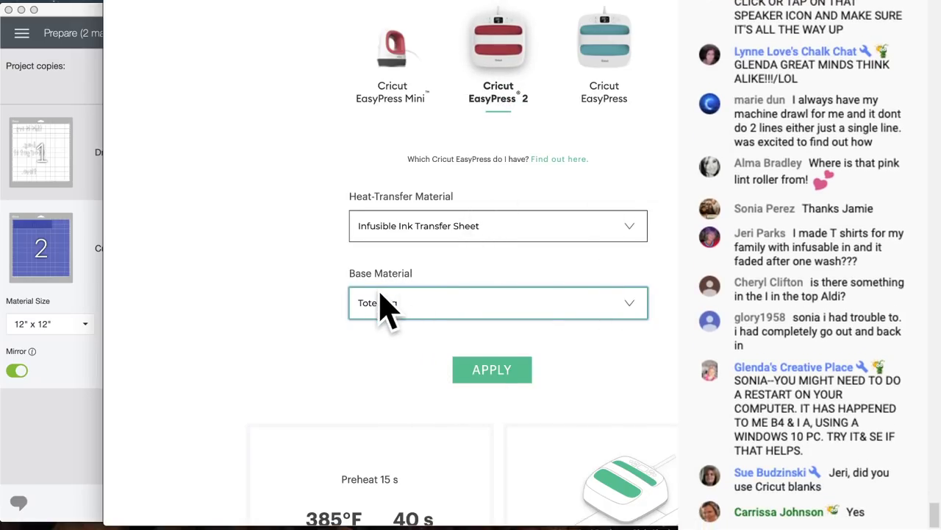
click(487, 374)
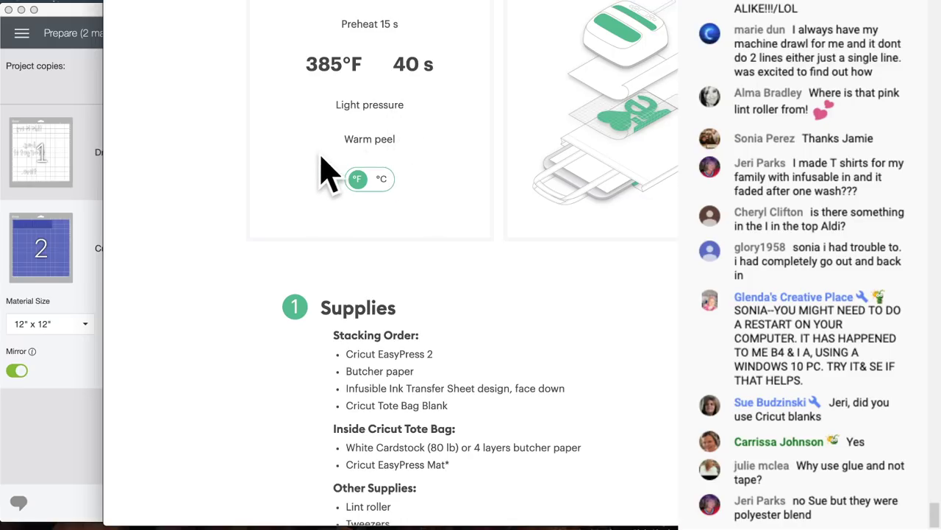
Step: Compare the tote bag's press temperature in Celsius and Fahrenheit, leaving the display in Fahrenheit
scroll(412, 220, down, 3)
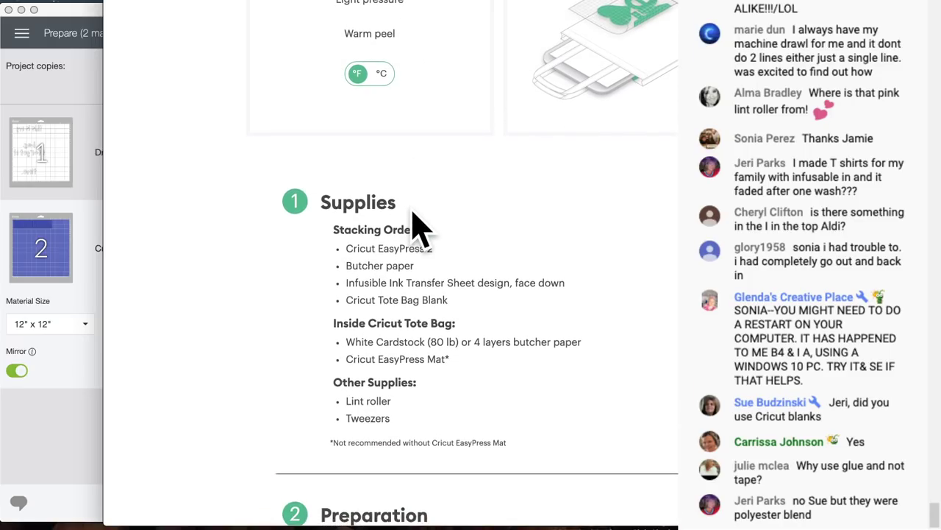
scroll(412, 221, up, 8)
scroll(416, 224, down, 2)
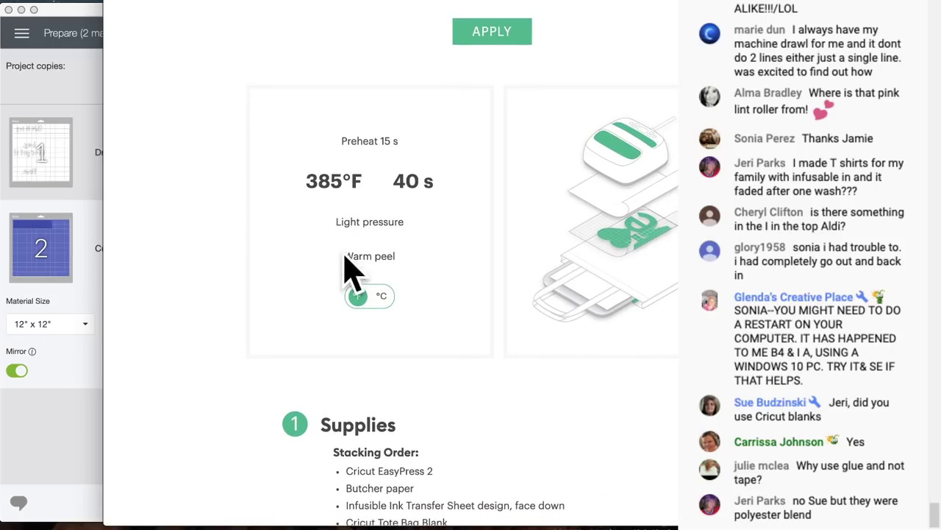
click(381, 296)
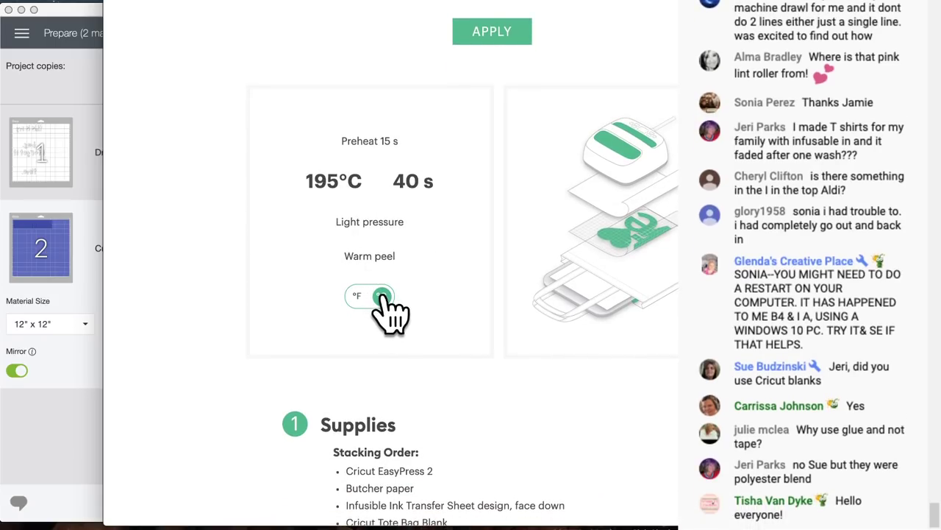
click(381, 295)
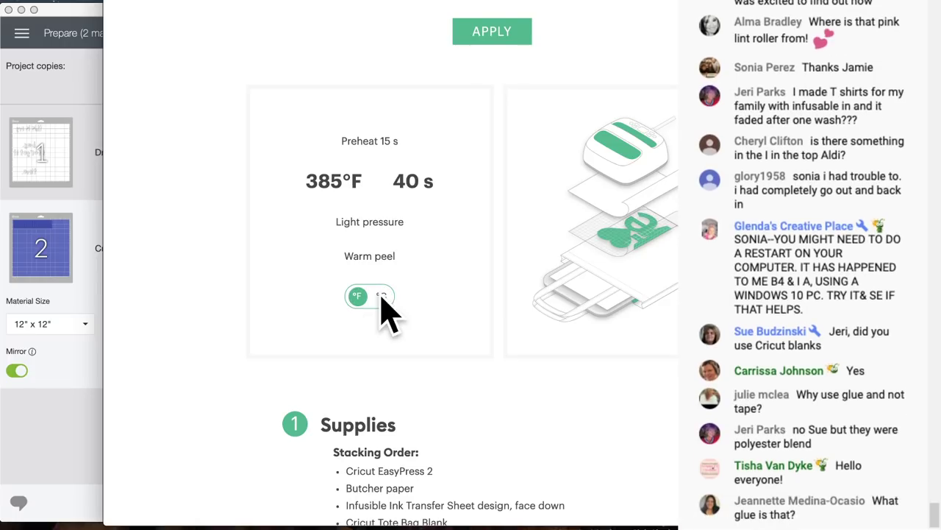
click(381, 296)
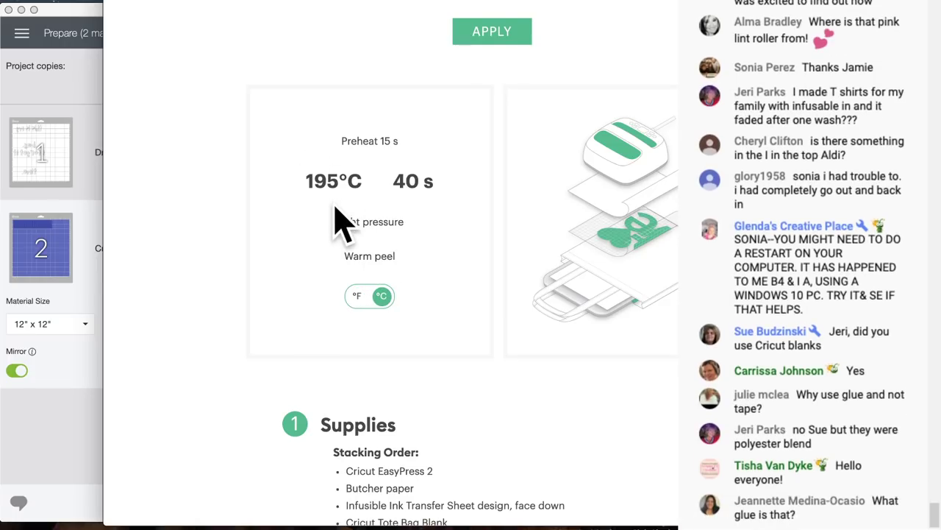
click(357, 296)
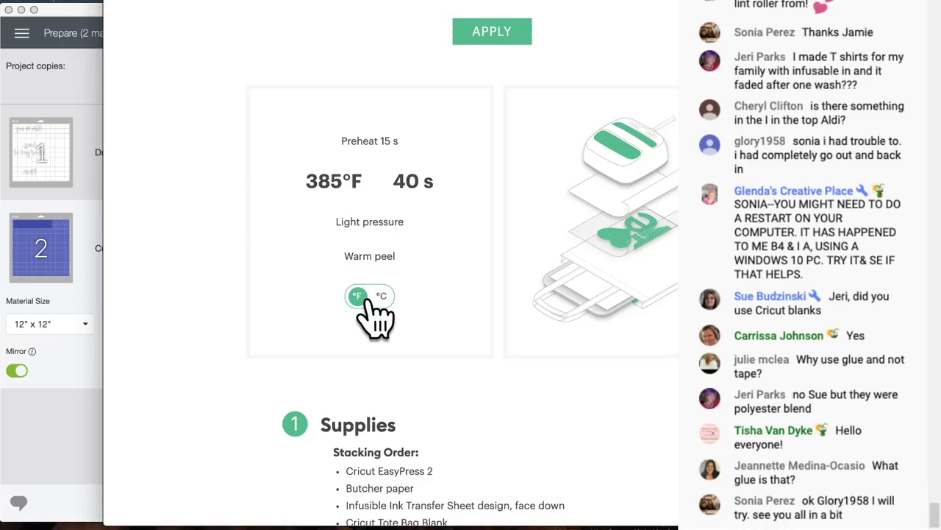
scroll(369, 302, down, 2)
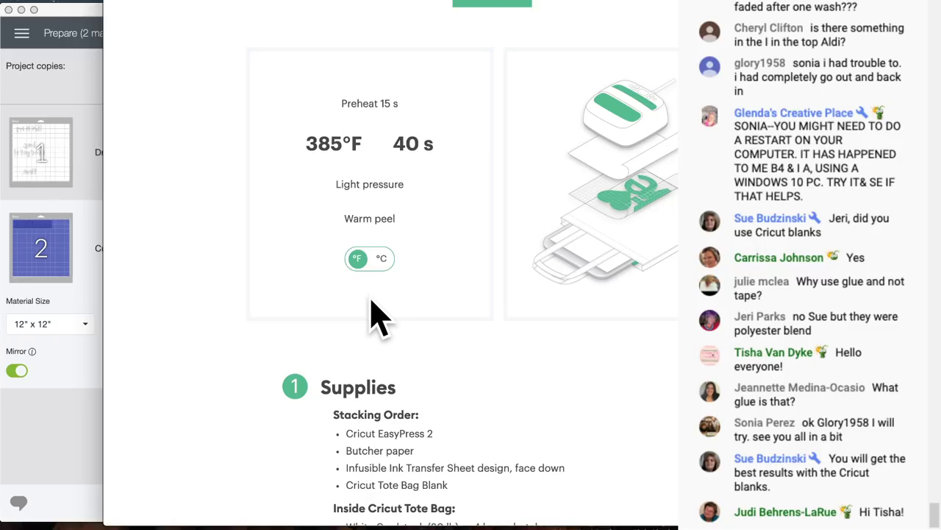
scroll(371, 316, down, 1)
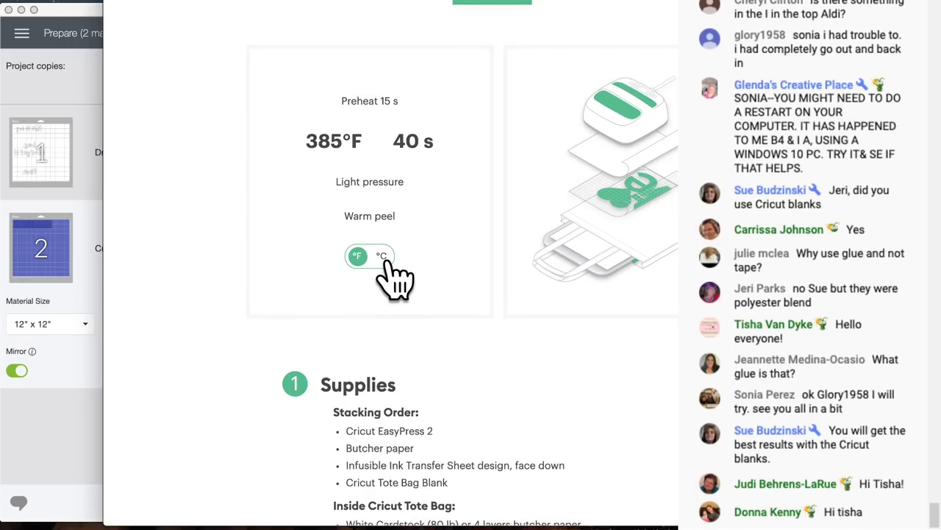
click(384, 258)
click(359, 258)
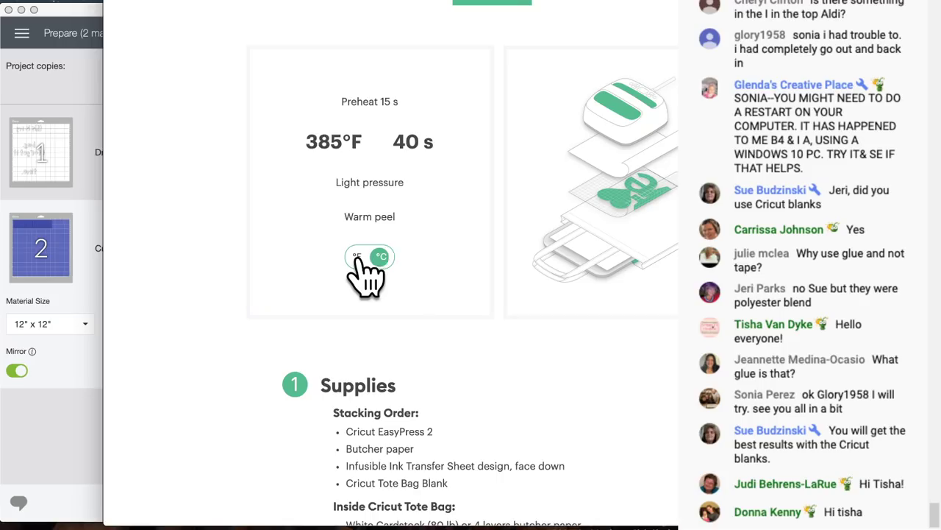
Step: Read through the Supplies, Preparation, Application and Care instructions for pressing the tote bag
scroll(359, 259, down, 2)
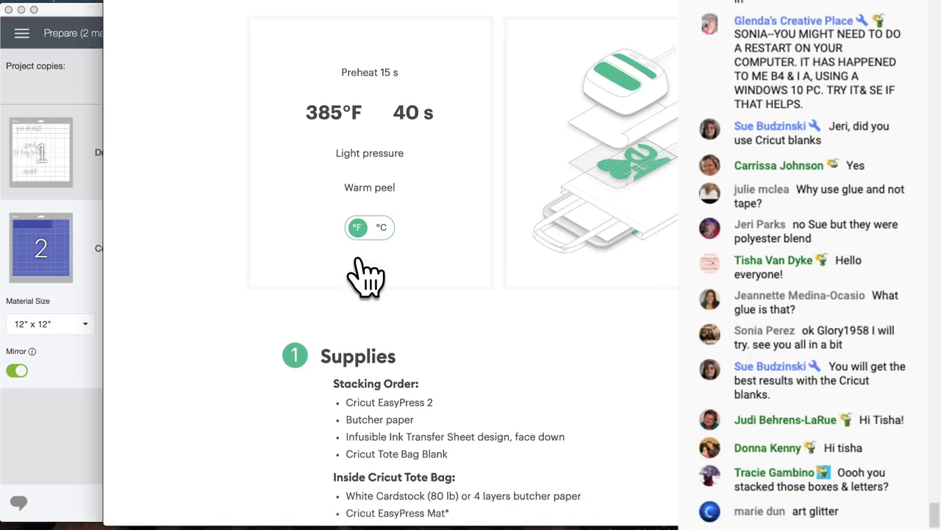
scroll(366, 276, down, 5)
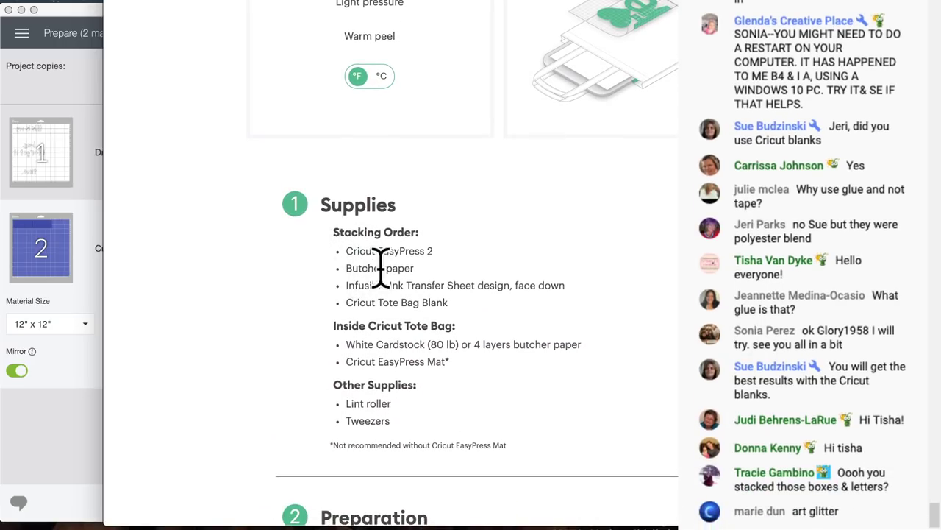
scroll(430, 300, down, 2)
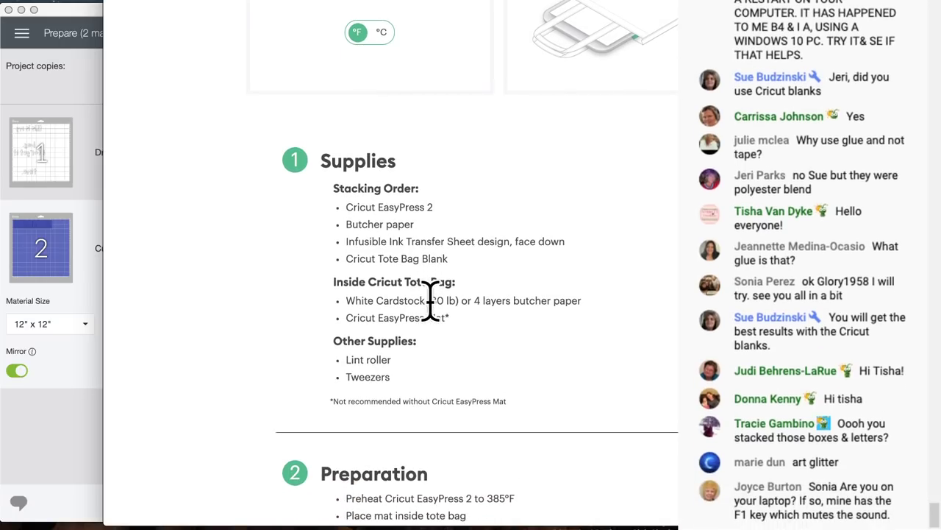
scroll(447, 257, down, 1)
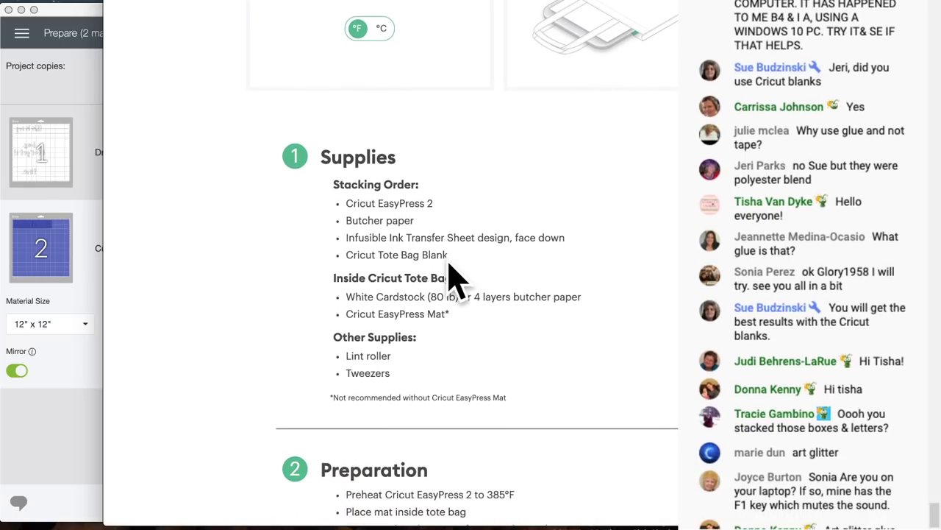
scroll(450, 269, down, 1)
scroll(450, 276, down, 5)
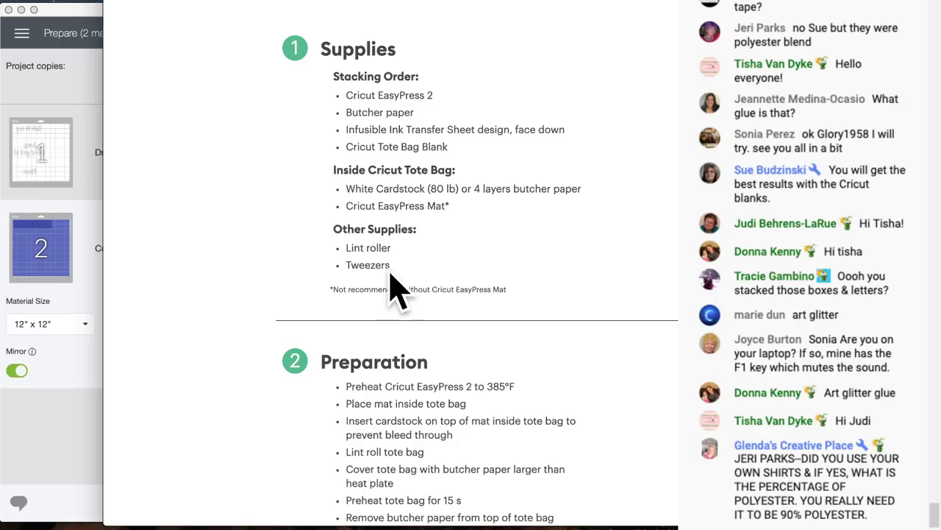
scroll(390, 274, down, 5)
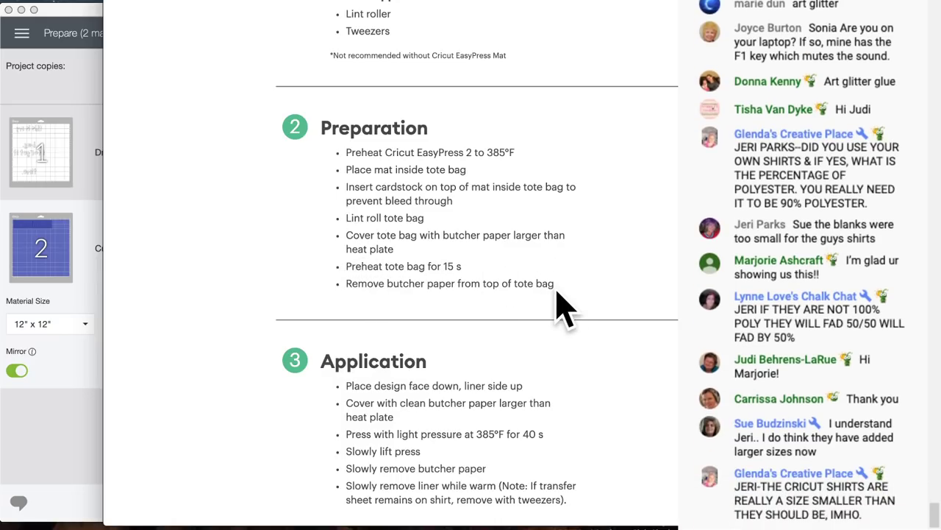
scroll(566, 305, down, 3)
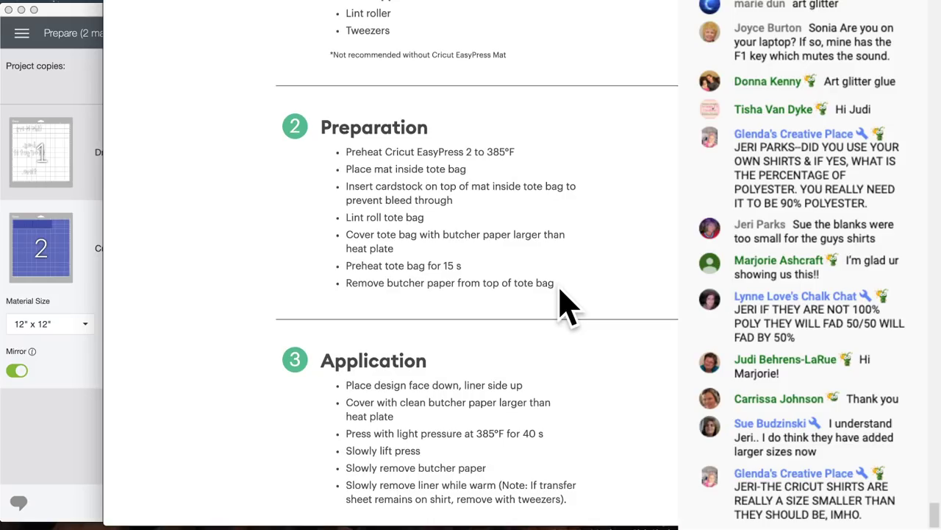
scroll(566, 305, down, 1)
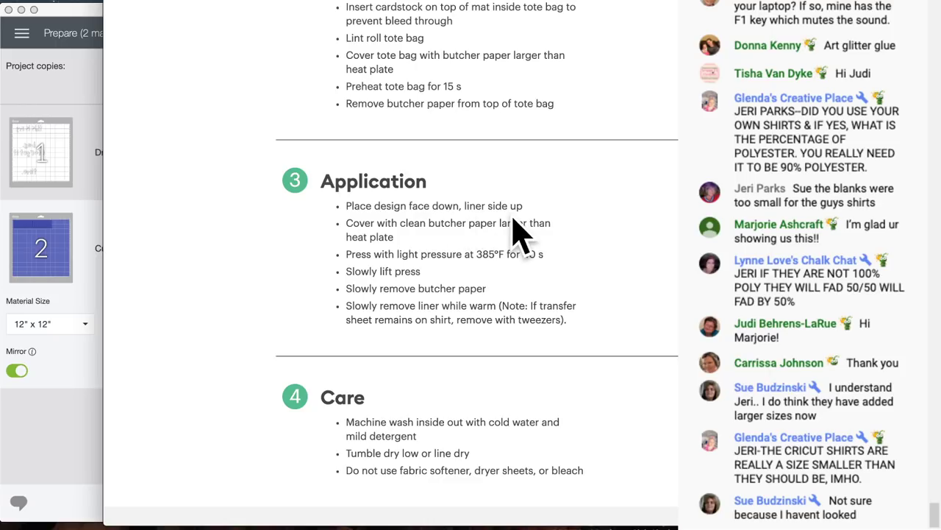
scroll(563, 231, up, 4)
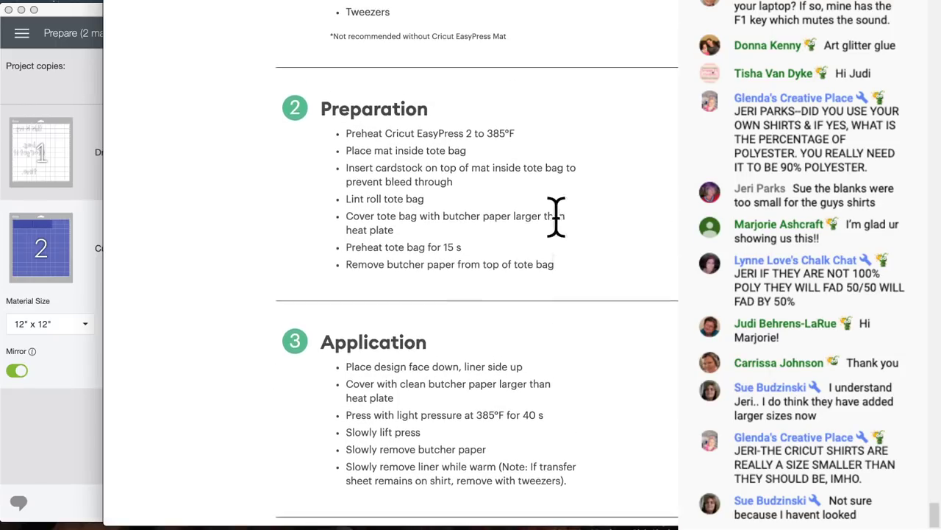
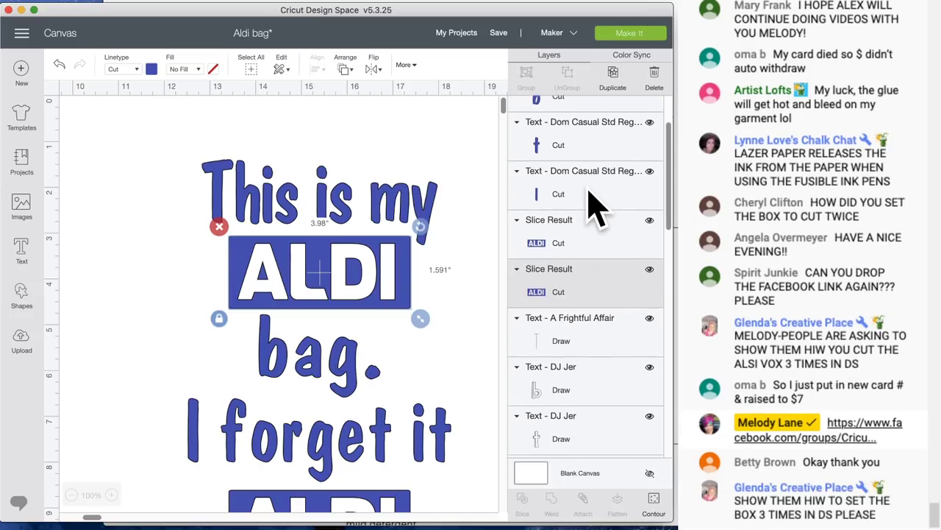
Step: Duplicate the attached ALDI box below the thin-lettered THIS IS MY text, move the copy up beside that text, and detach it
scroll(594, 208, down, 5)
scroll(594, 208, down, 3)
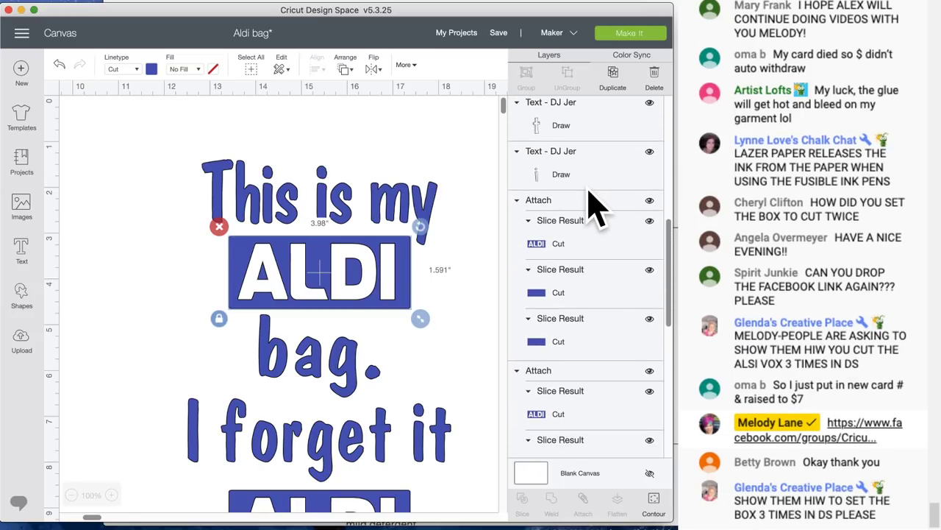
click(587, 251)
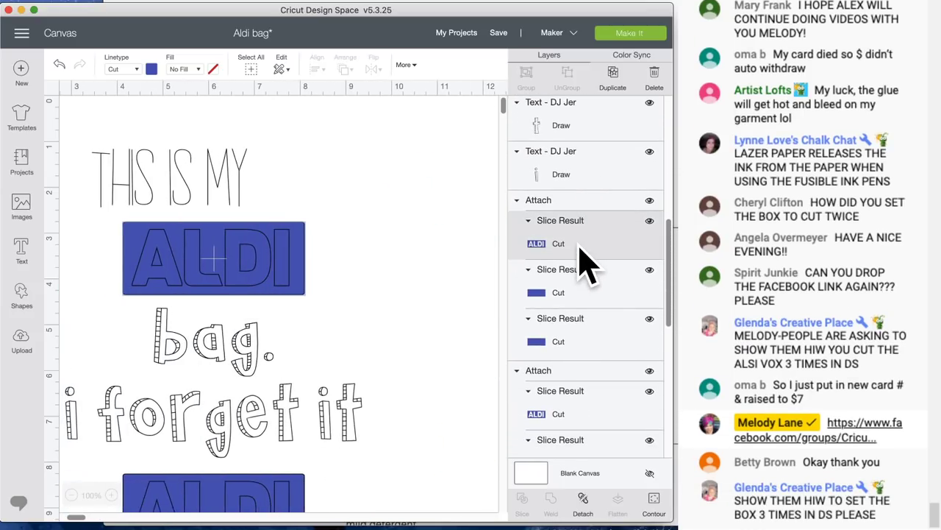
scroll(456, 263, right, 5)
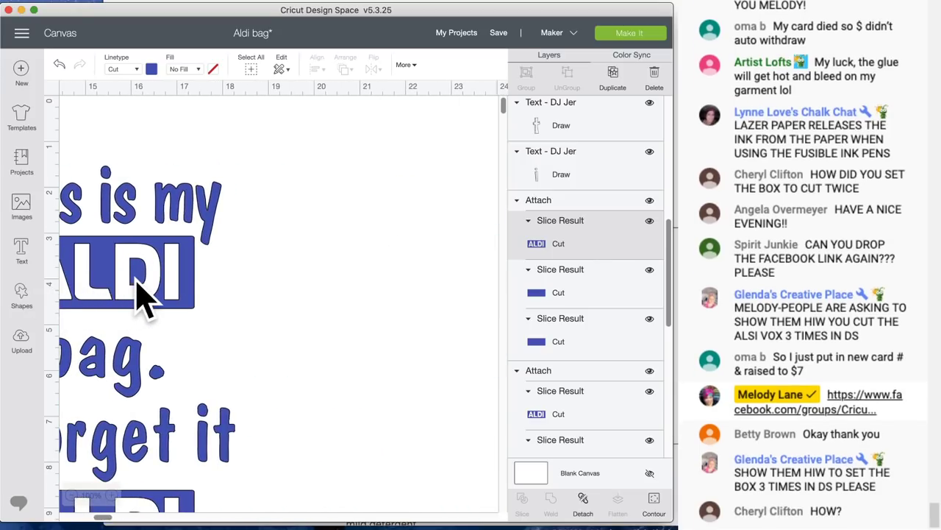
scroll(140, 294, left, 10)
click(201, 270)
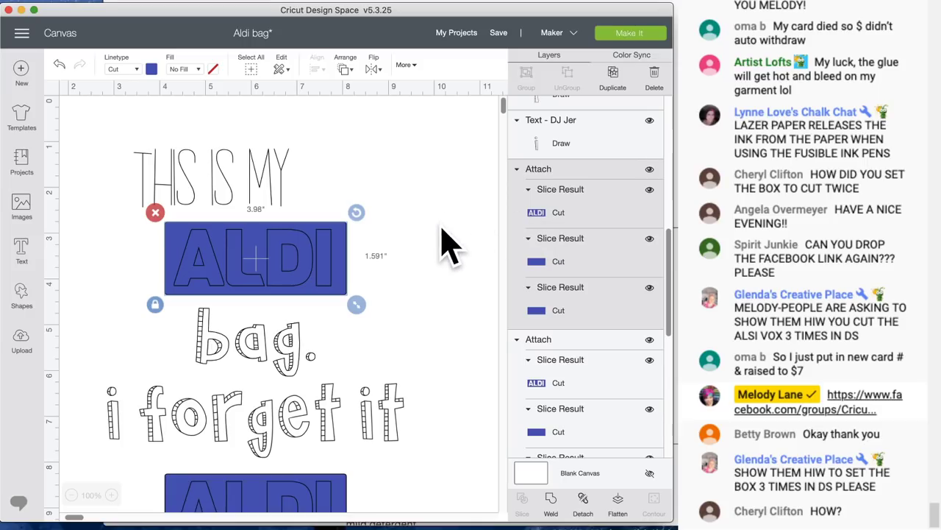
click(613, 75)
drag(292, 263, 410, 145)
click(589, 506)
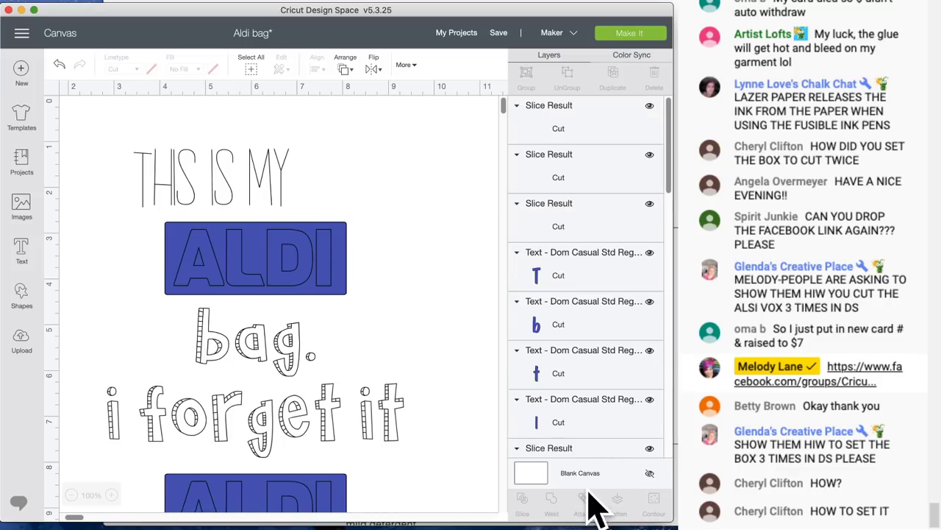
Step: Separate the detached pieces, delete the two solid rectangles, and place the remaining ALDI box beside THIS IS MY
drag(413, 184, 431, 293)
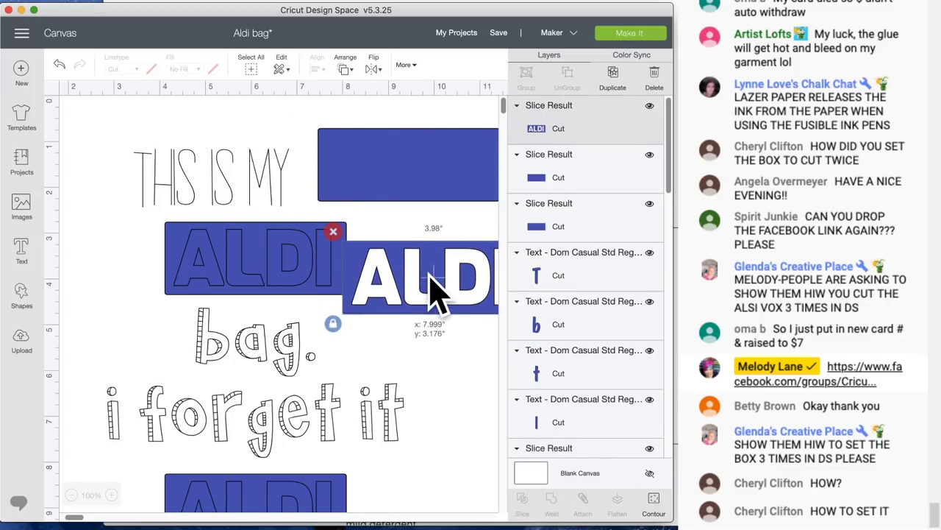
click(420, 158)
drag(389, 154, 336, 137)
key(Delete)
click(368, 179)
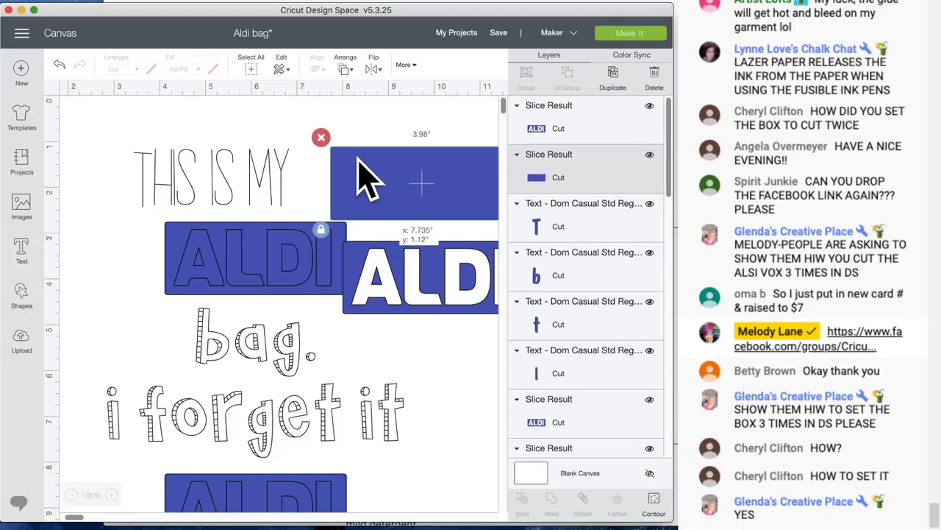
key(Delete)
drag(416, 273, 374, 164)
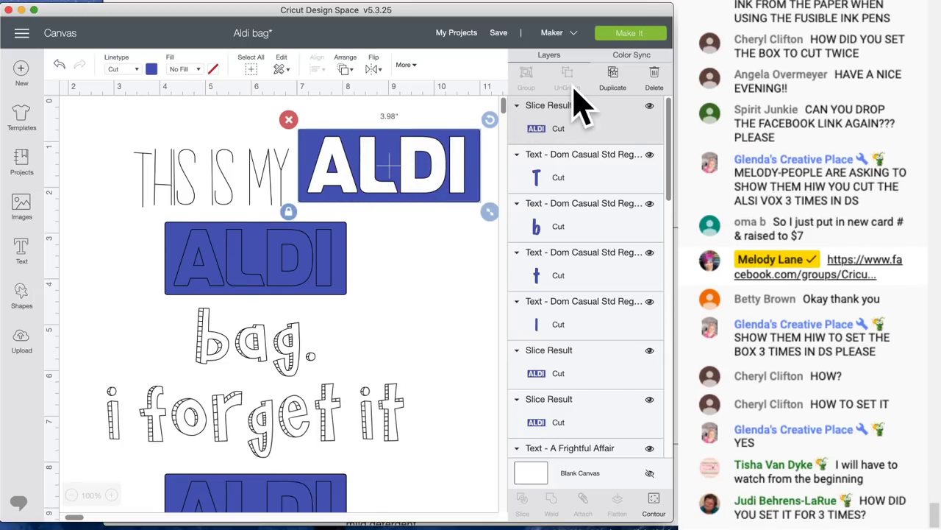
Step: Duplicate the ALDI box and use Contour to hide all letter outlines and inner shapes in the copy, leaving a solid rectangle
click(614, 74)
drag(403, 213, 403, 237)
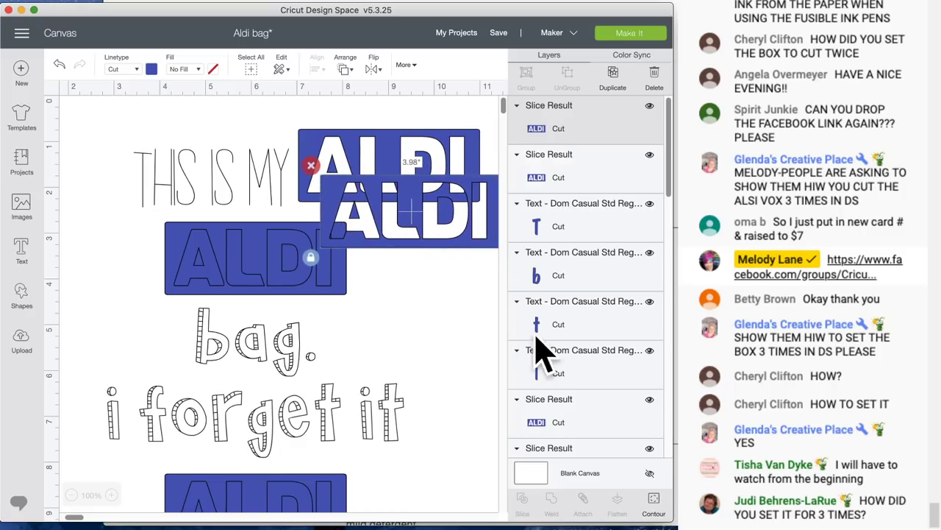
click(654, 507)
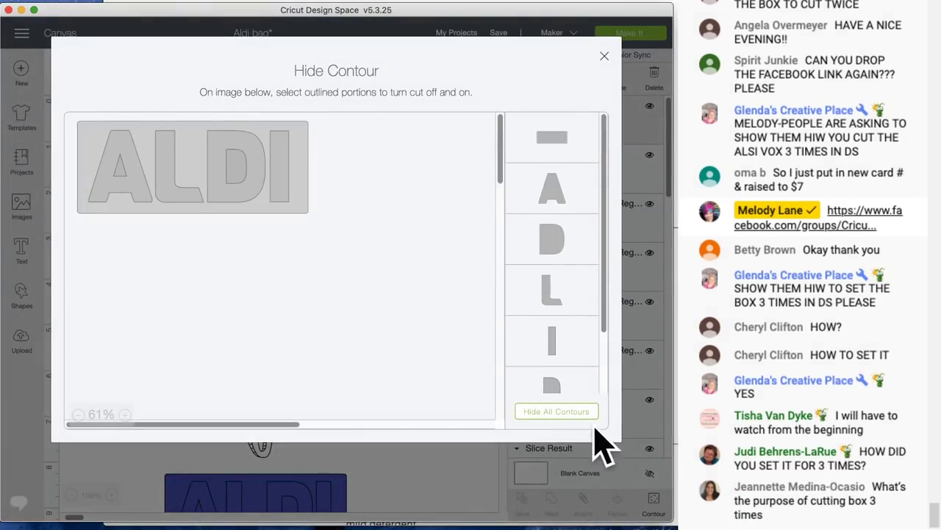
click(276, 162)
click(243, 156)
click(174, 151)
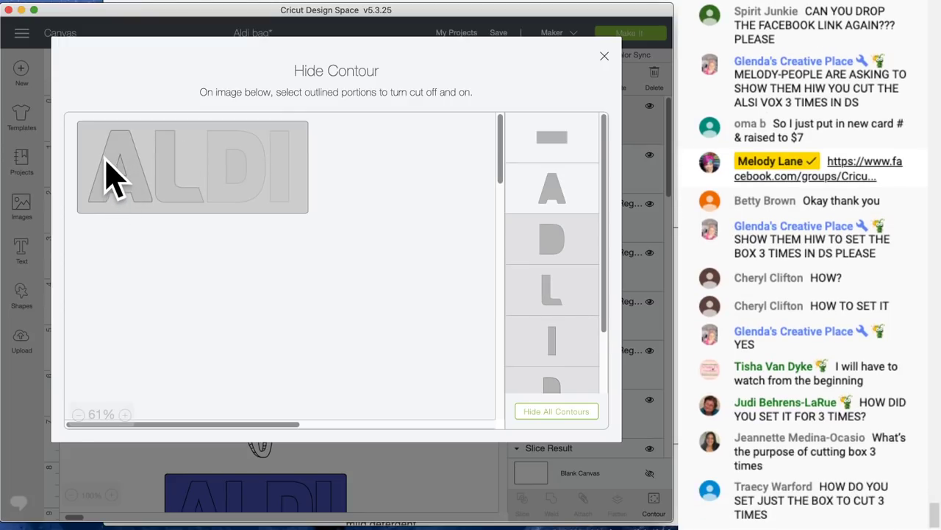
click(174, 165)
click(168, 164)
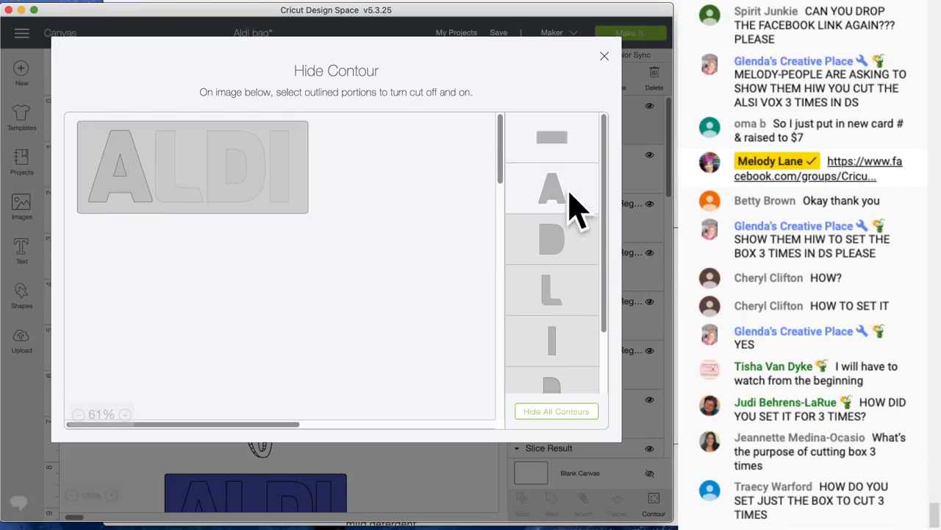
click(571, 209)
scroll(581, 353, down, 3)
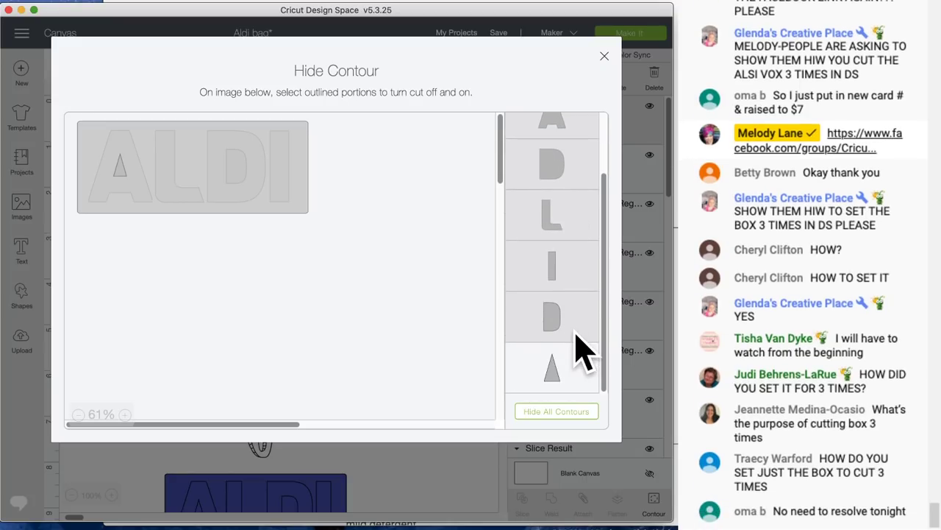
click(550, 368)
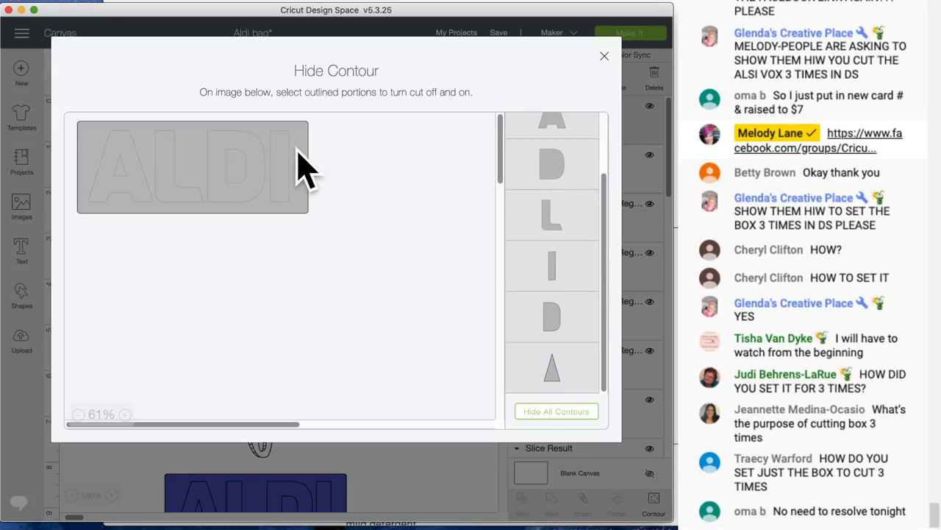
click(420, 494)
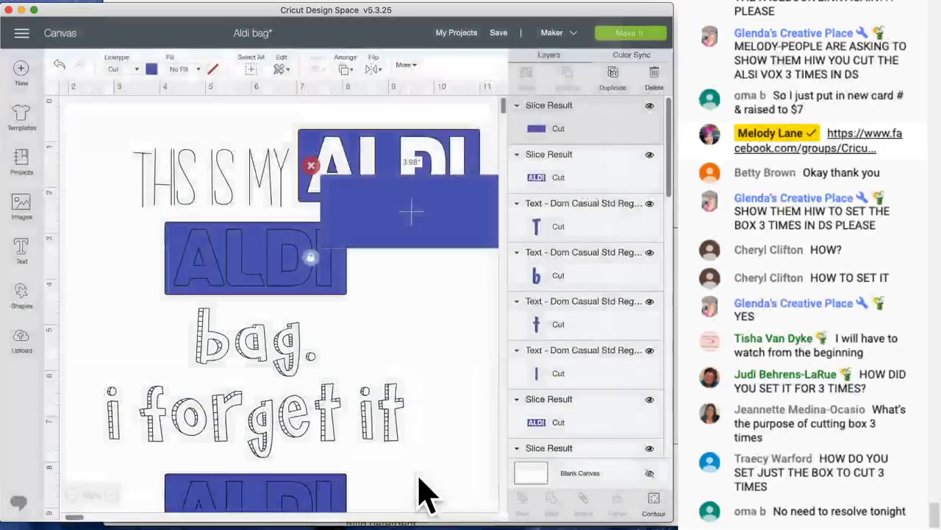
Step: Duplicate the solid rectangle, offset the copy, and send the ALDI box with cut-out letters to the front
click(613, 83)
drag(466, 257, 454, 160)
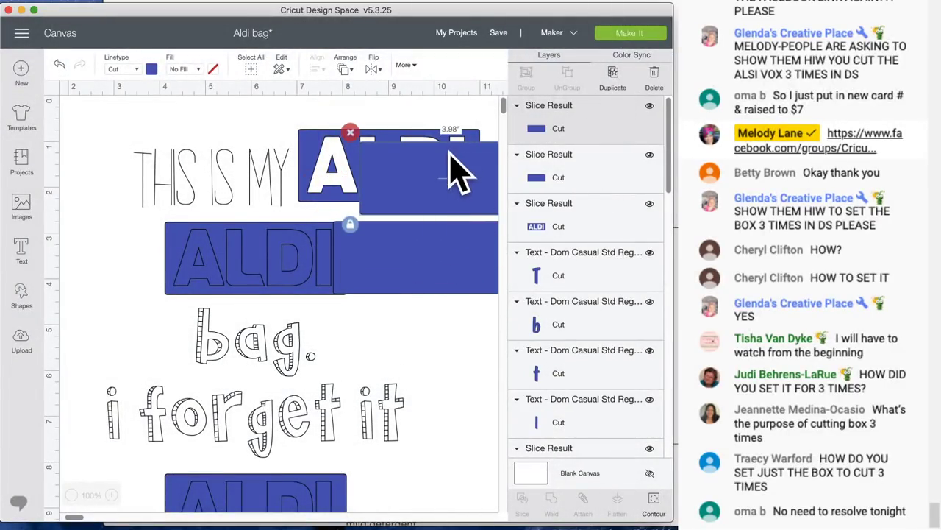
click(398, 140)
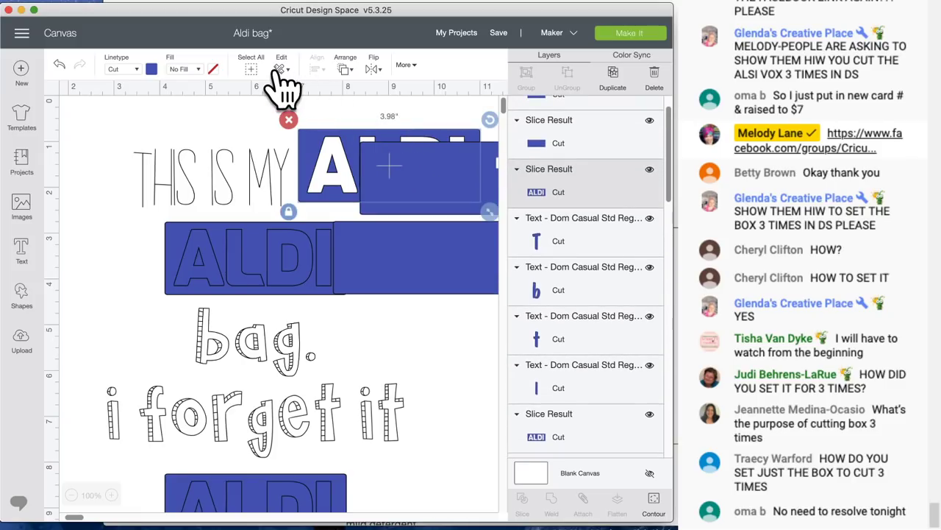
click(345, 71)
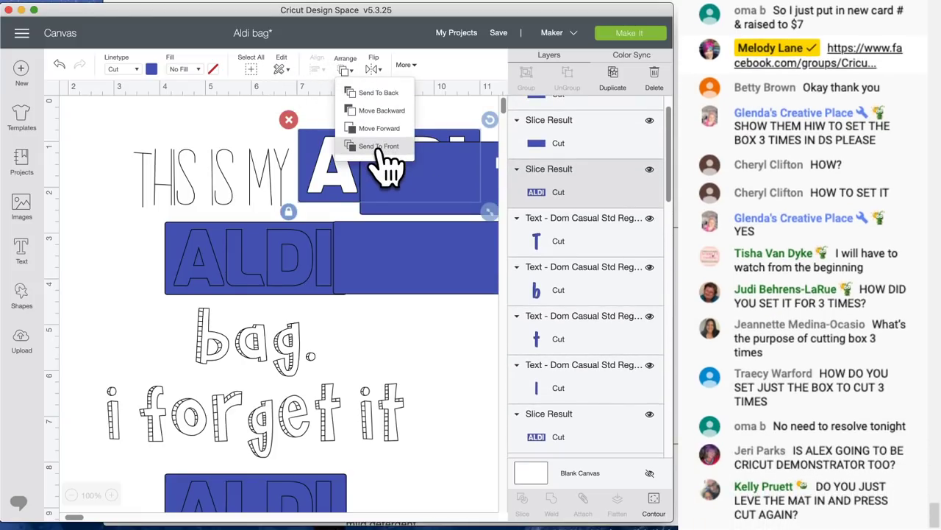
click(378, 145)
Step: Center the ALDI box and both solid rectangles on one another, attach them, and position the stack beside THIS IS MY
drag(409, 117, 455, 325)
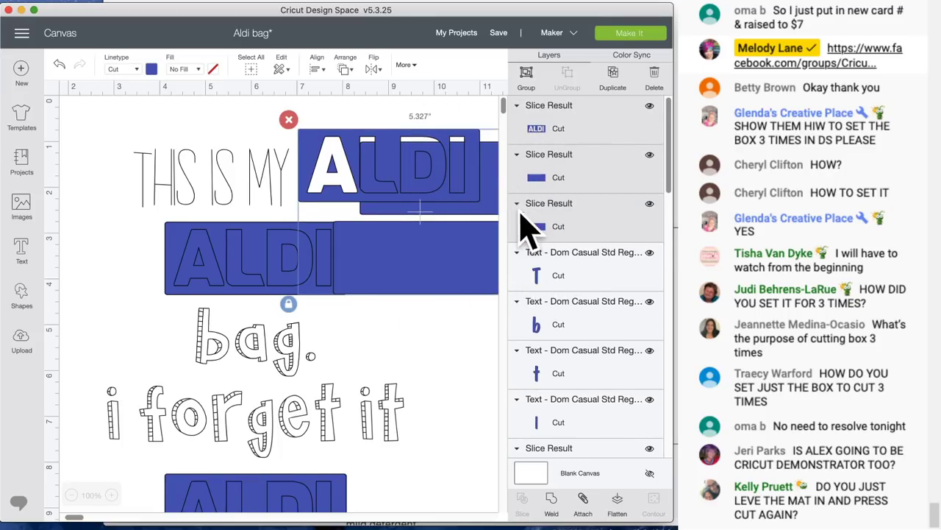
click(314, 70)
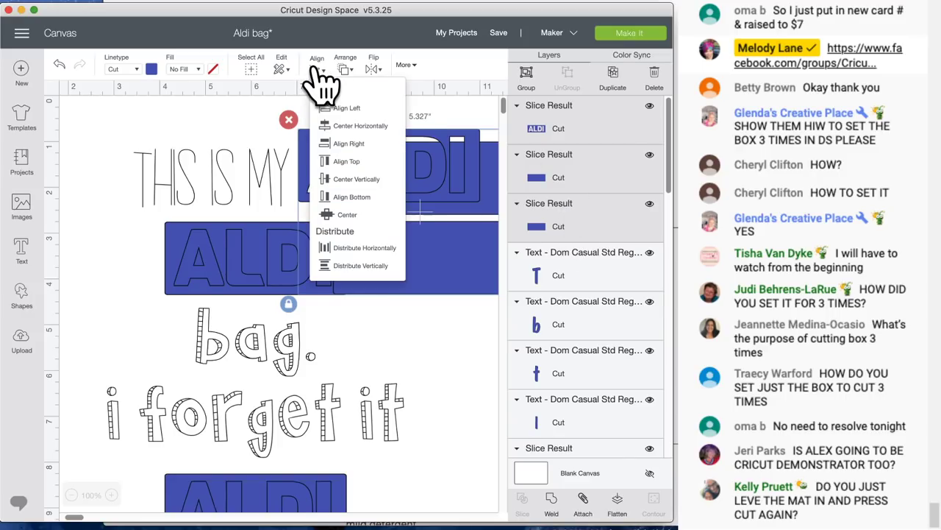
click(353, 214)
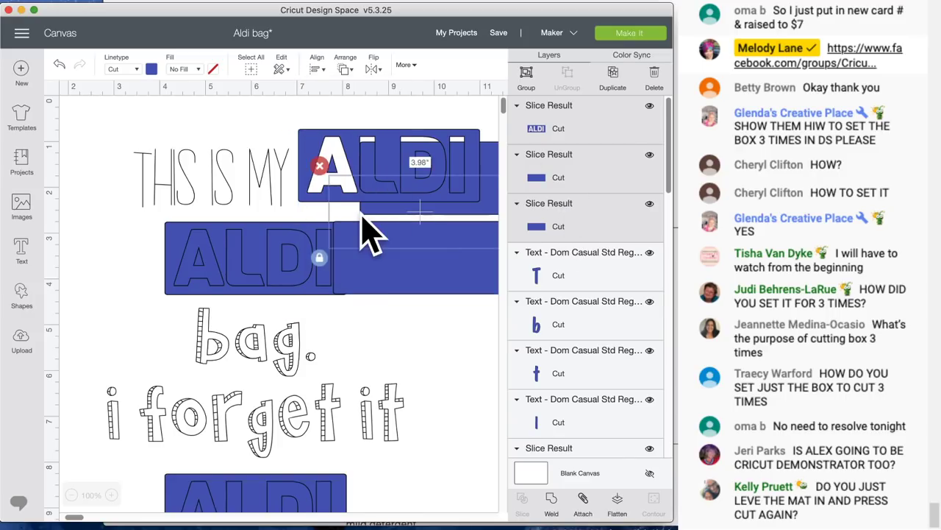
click(584, 506)
drag(416, 202, 401, 169)
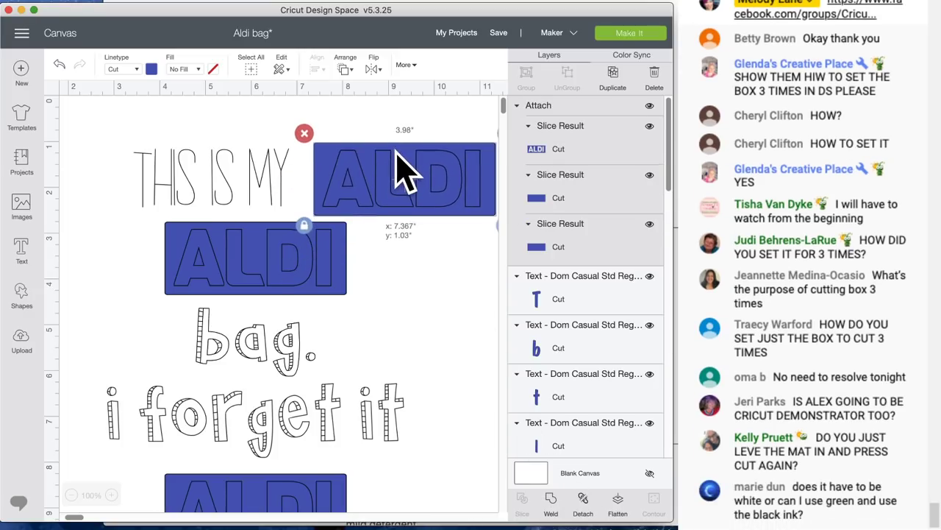